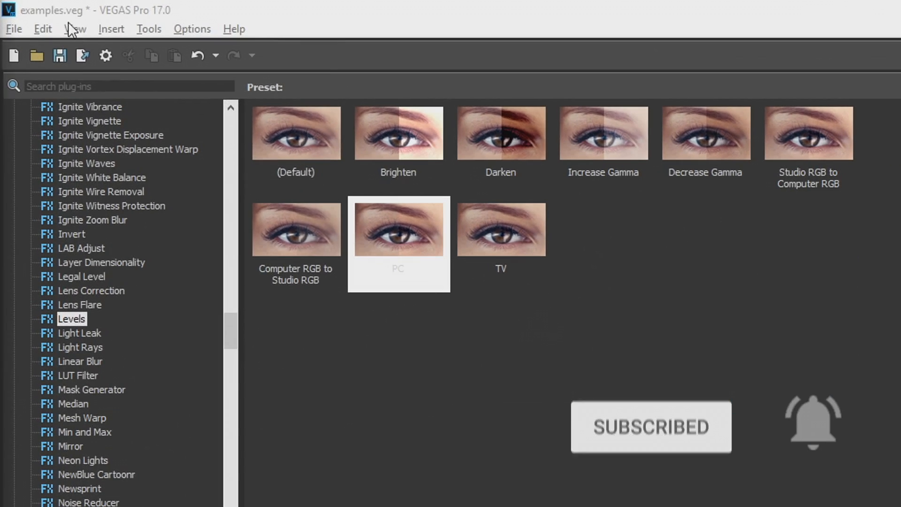
Show the Video Scopes as Vectorscope/Waveform/Histogram with the histogram displaying Luminance/R/G/B.
click(39, 15)
mouse_move(173, 144)
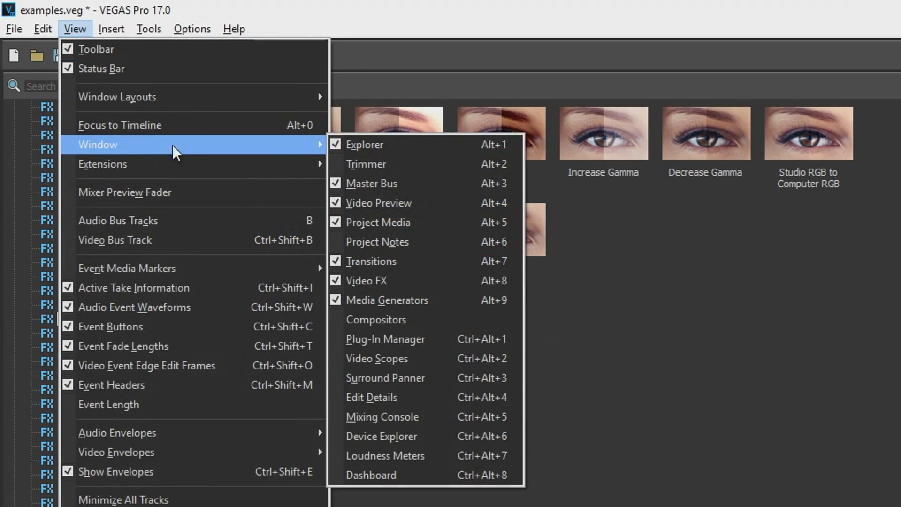
click(393, 358)
click(586, 70)
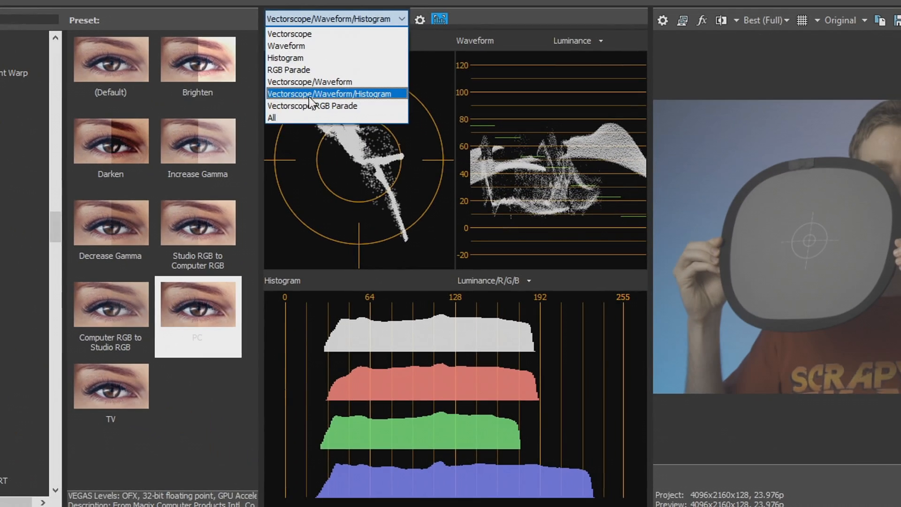
click(341, 95)
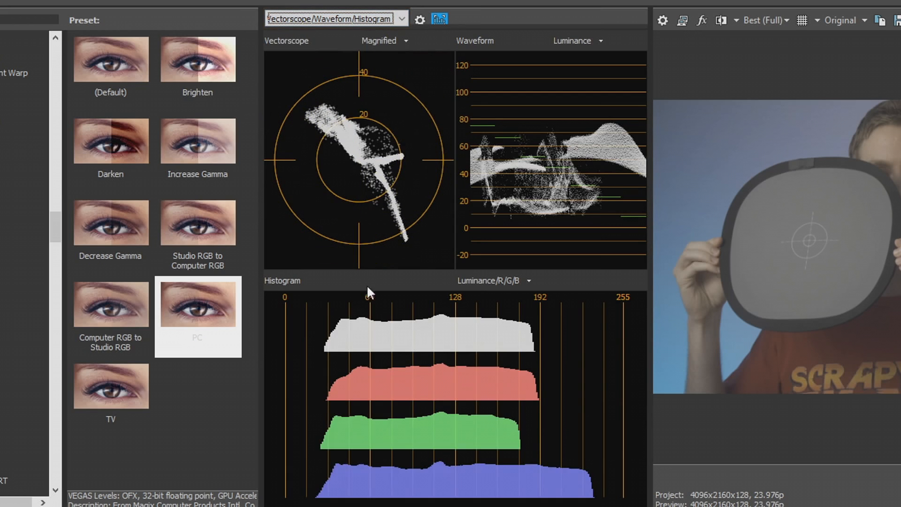
click(522, 282)
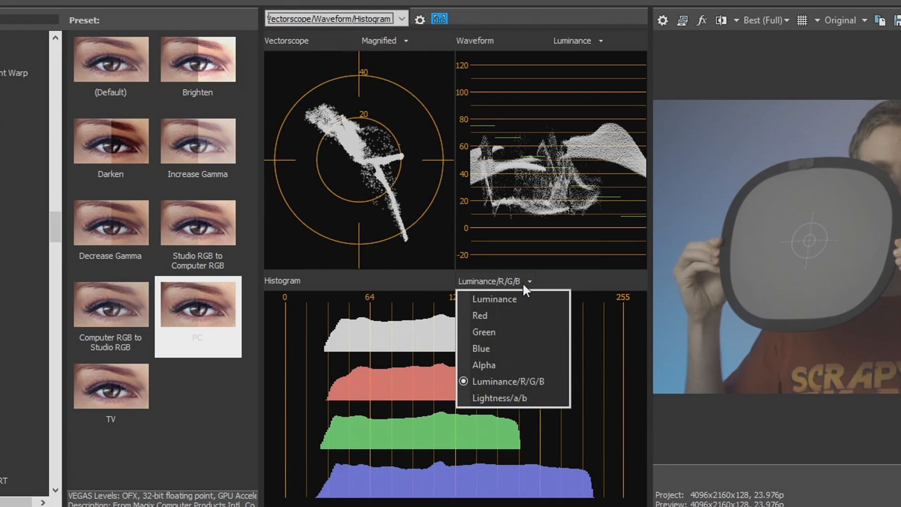
click(527, 382)
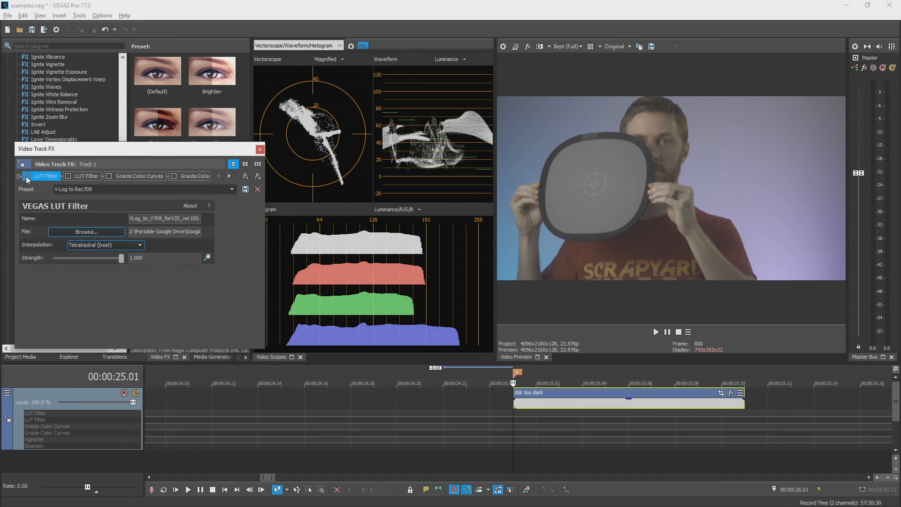
Enable the V-Log to Rec709 LUT filter on Track 1 and crop the dslr too dark clip to the gray card, about 576 x 304.
click(27, 176)
drag(201, 155, 190, 157)
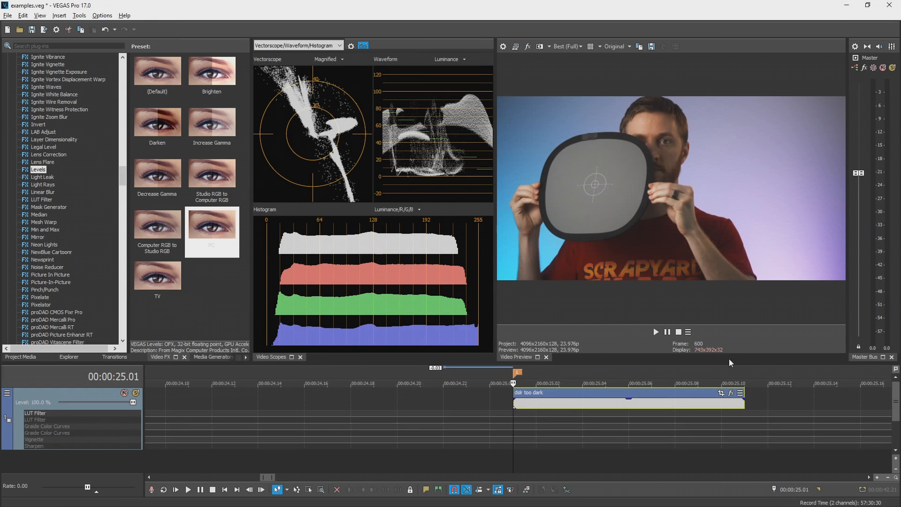
click(722, 394)
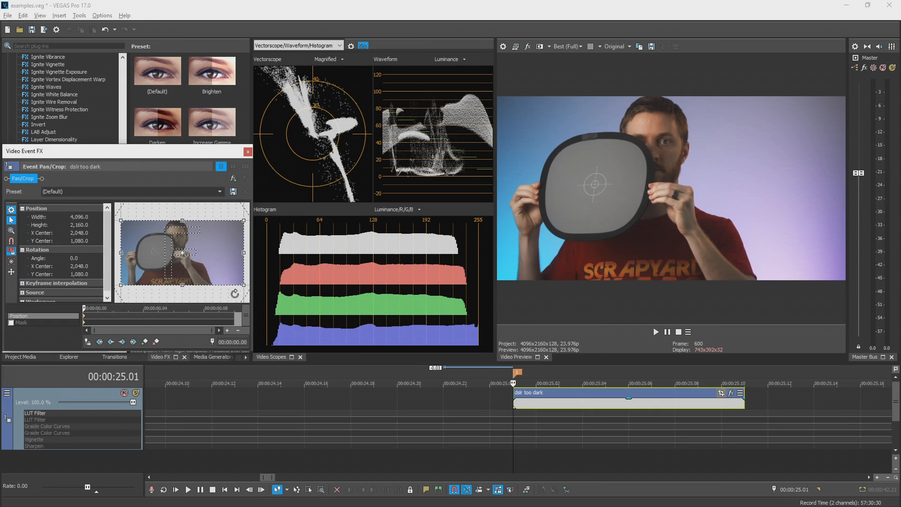
drag(239, 282, 155, 264)
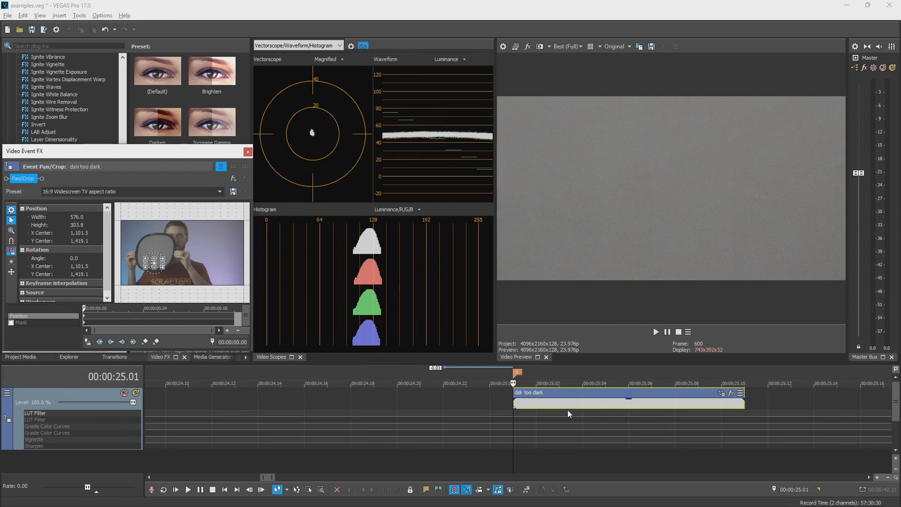
Open the clip in color grading and lower the Gain luminance to 0.91.
click(514, 400)
key(alt+c)
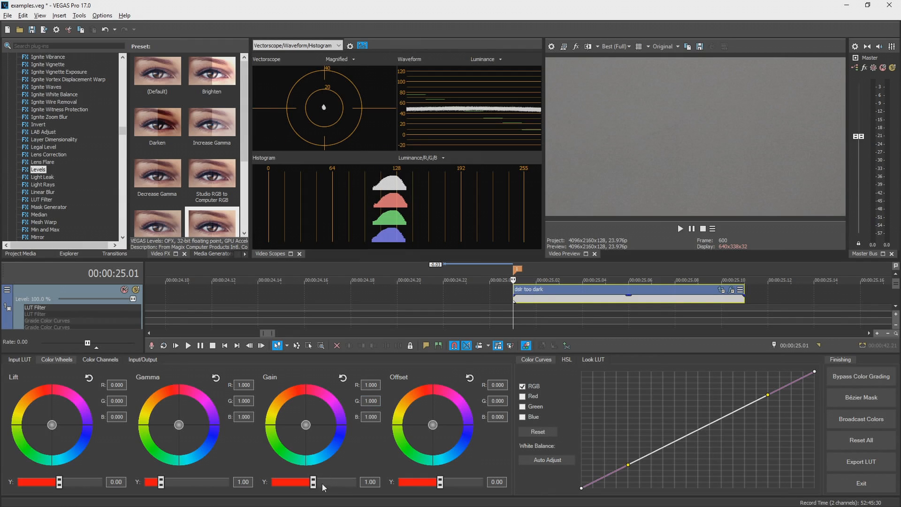
drag(314, 487, 309, 488)
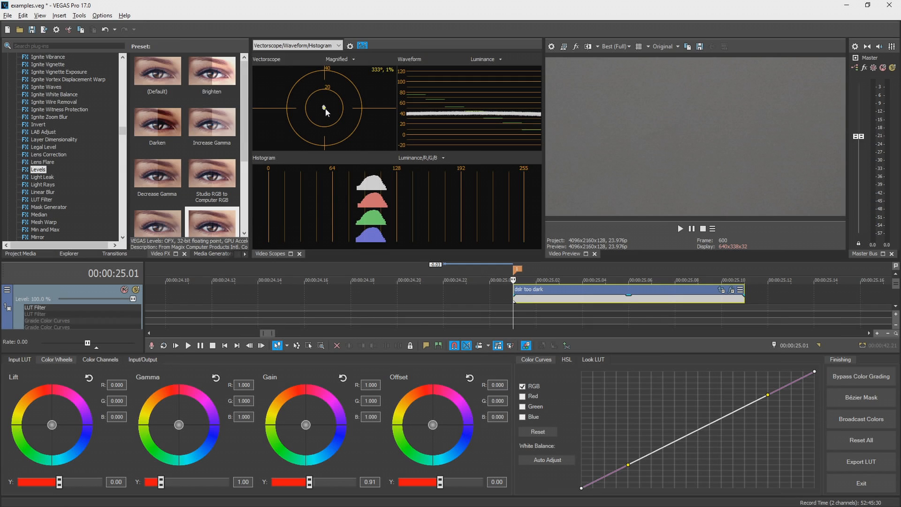
Restore the clip's pan/crop to the full 4,096 x 2,160 frame.
click(721, 289)
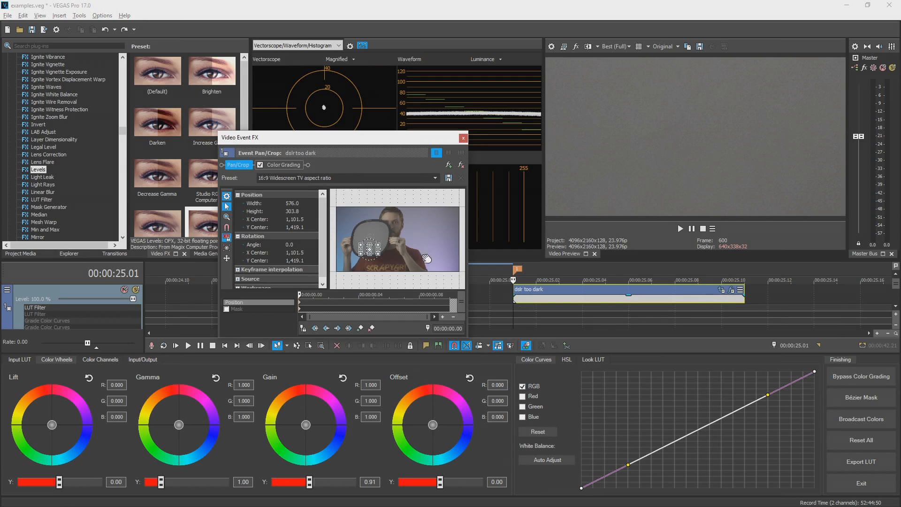
right_click(405, 235)
click(425, 243)
drag(282, 137, 61, 136)
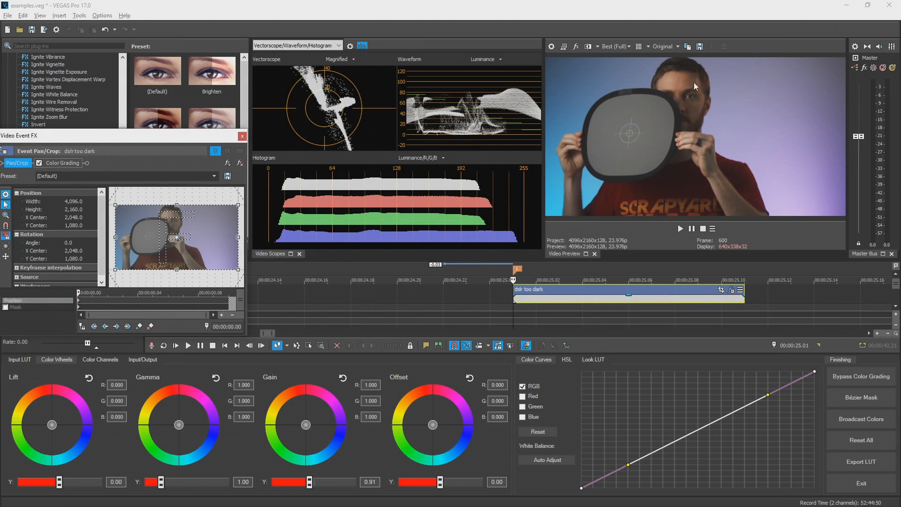
Crop the clip to the forehead, about 639 x 337, to check the skin tone on the vectorscope, and restore the full frame.
drag(238, 269, 134, 216)
drag(128, 211, 173, 217)
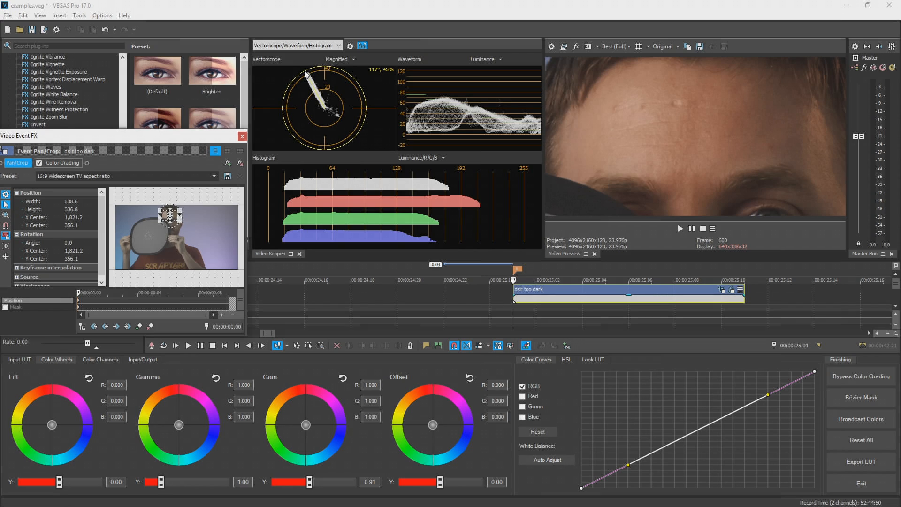
right_click(203, 223)
click(263, 232)
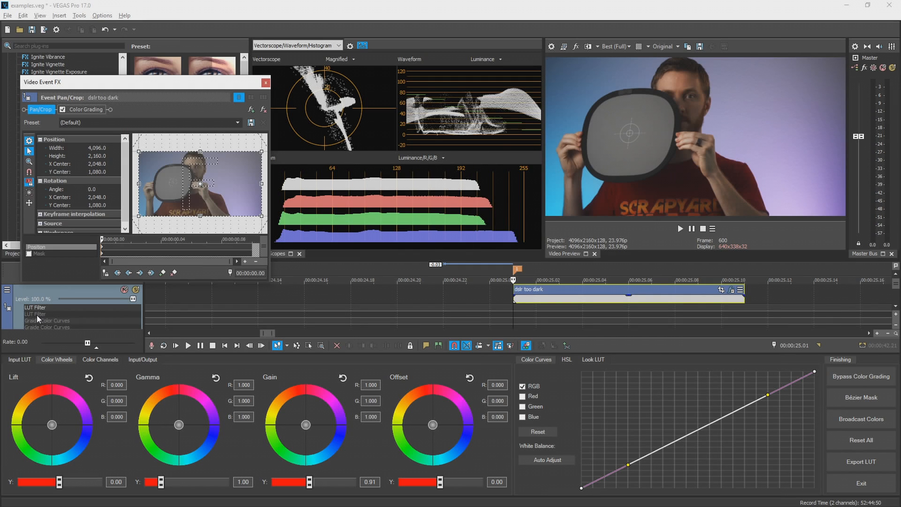
Enable the Halfpace LUT filter, both Graide Color Curves, Vignette and Sharpen effects on Track 1.
double_click(37, 315)
click(74, 109)
click(114, 110)
click(180, 110)
click(235, 110)
click(234, 109)
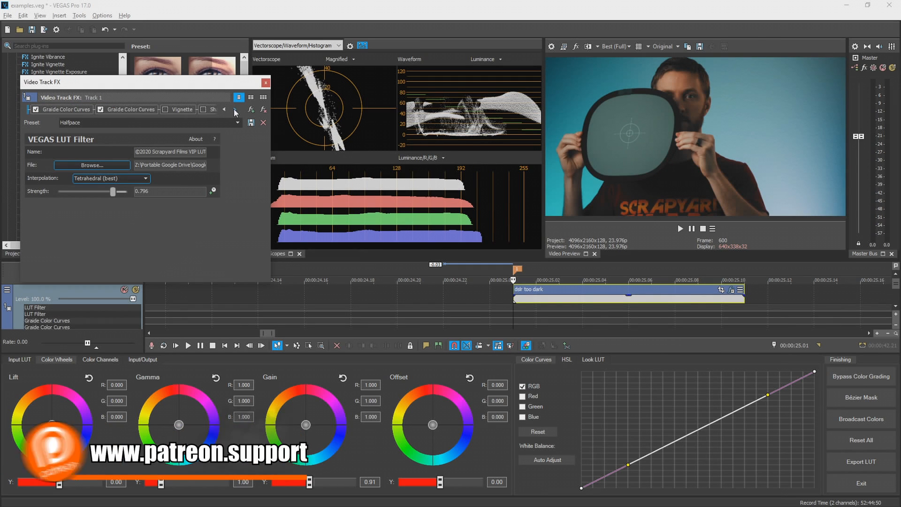
click(235, 109)
click(100, 110)
click(138, 110)
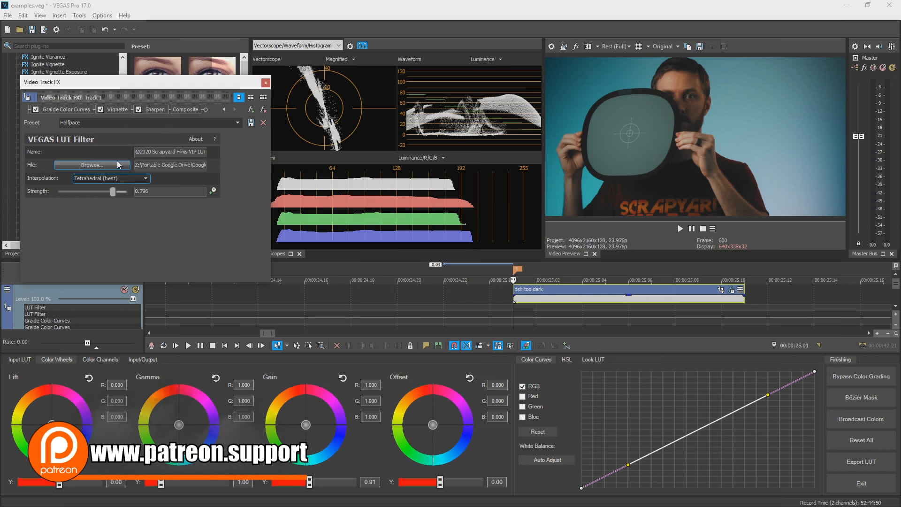
click(266, 83)
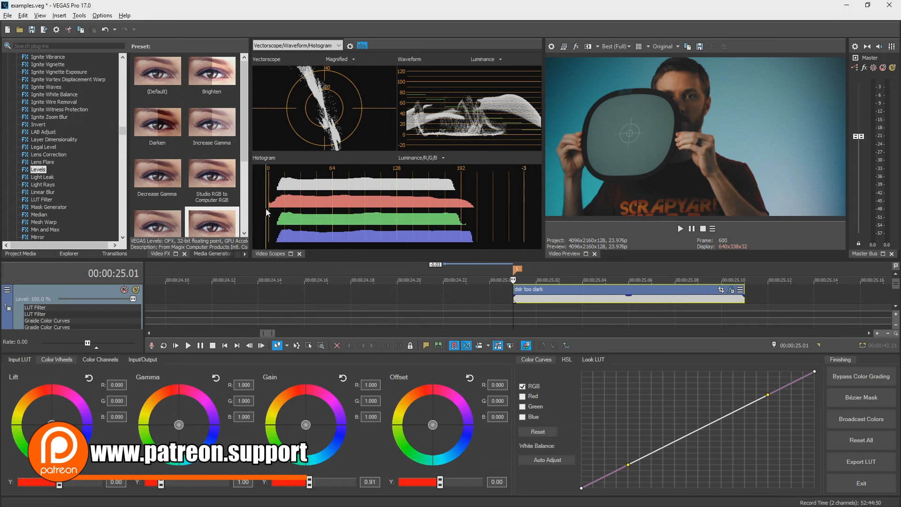
Set the clip's Lift luminance to 0.12 and its Gain luminance to 0.88.
mouse_move(267, 212)
mouse_down()
mouse_move(274, 225)
mouse_move(274, 197)
mouse_move(271, 215)
mouse_up()
drag(59, 482, 65, 483)
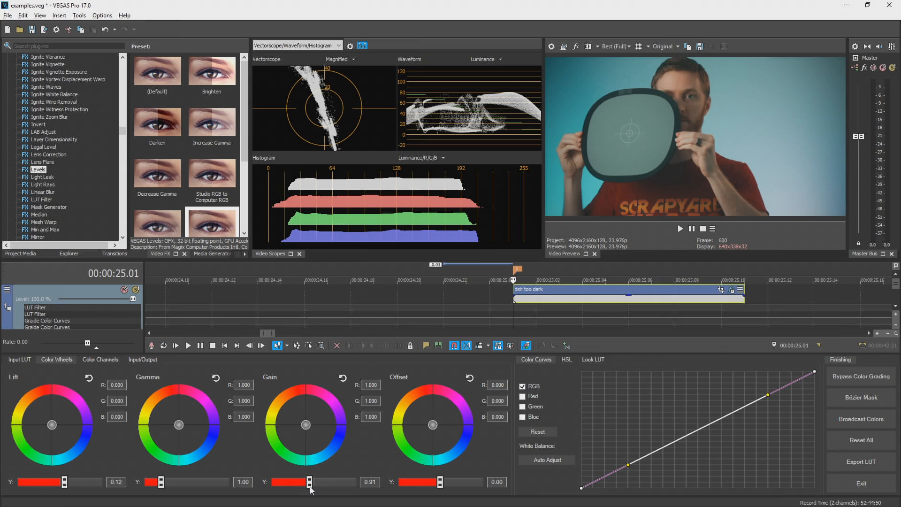
drag(309, 487, 308, 488)
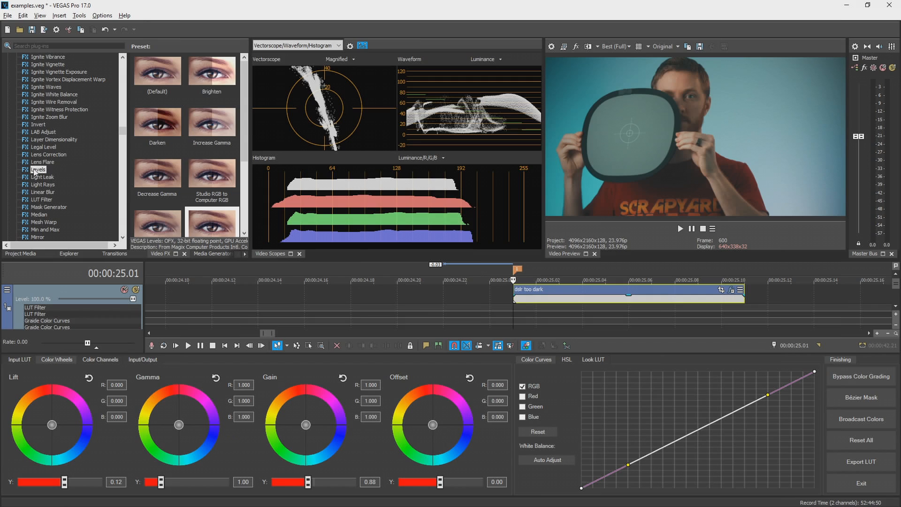
Apply the PC preset of the Levels effect to the video output.
scroll(205, 157, down, 3)
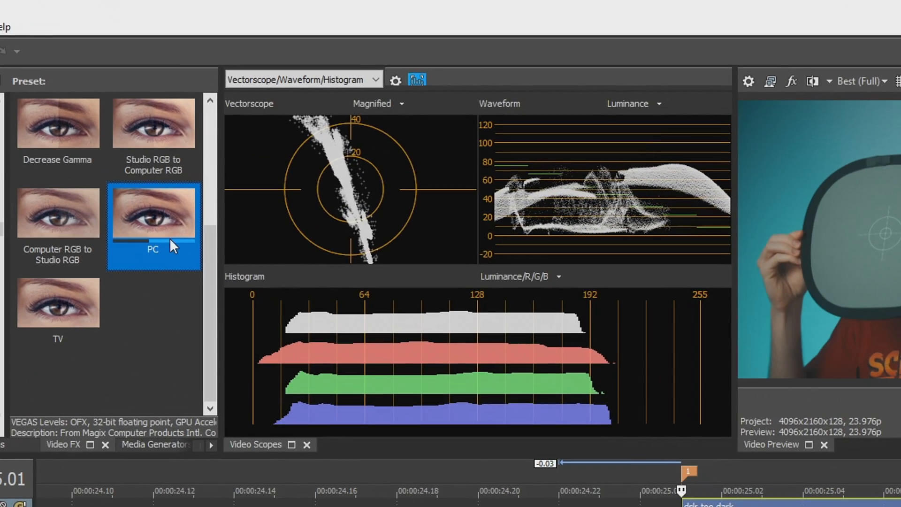
drag(142, 221, 788, 78)
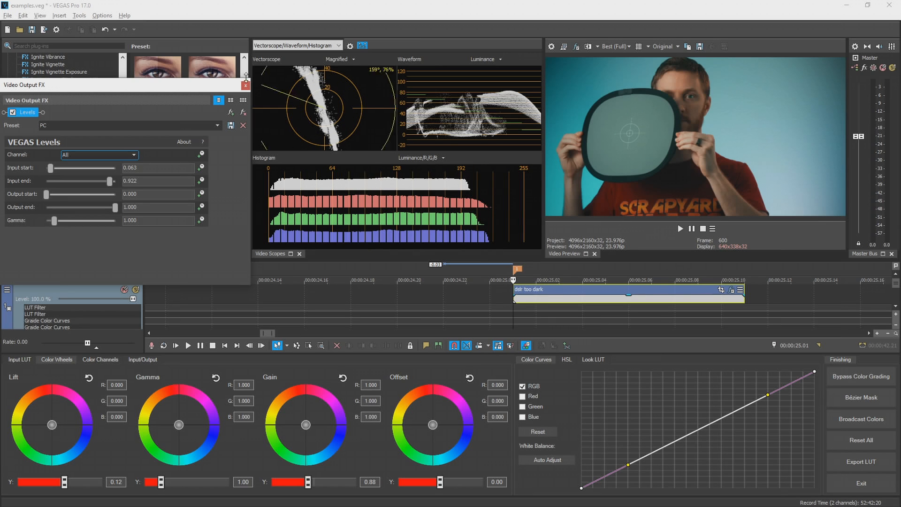
Set the project's pixel format to 32-bit floating point (video levels).
click(8, 16)
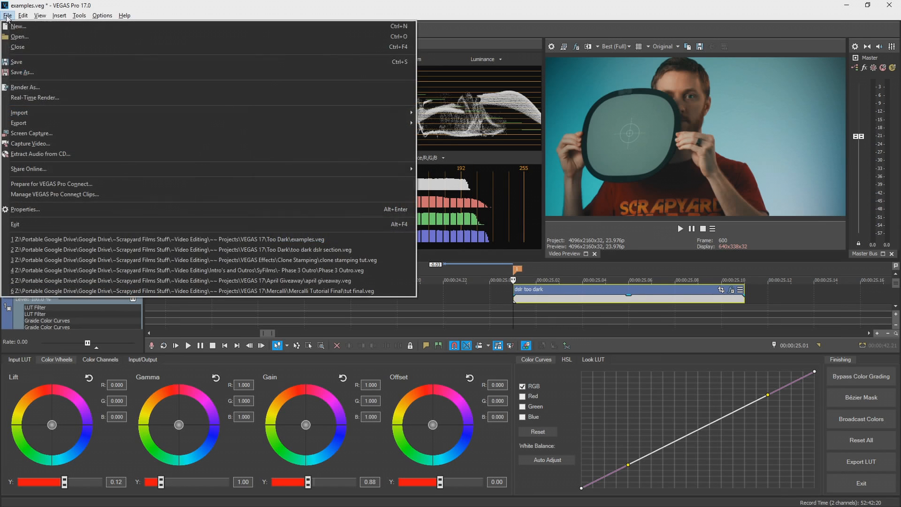
click(69, 205)
click(461, 181)
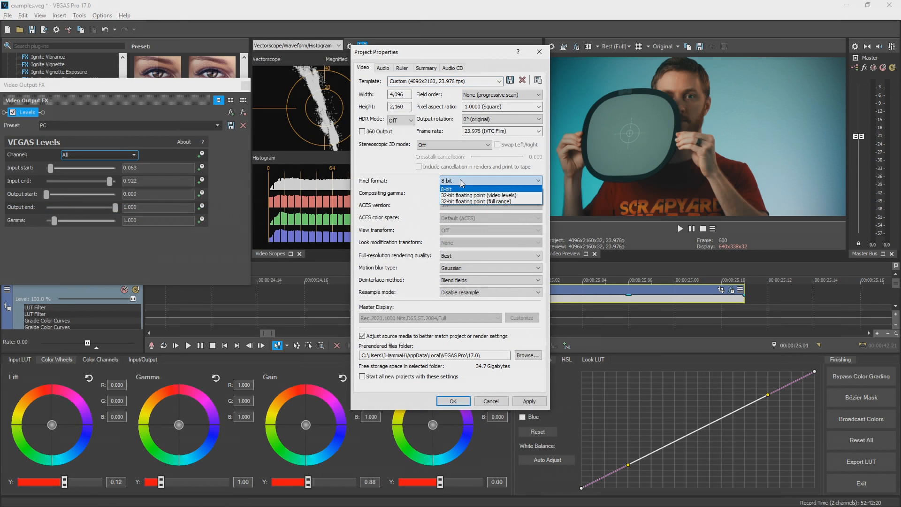
click(462, 195)
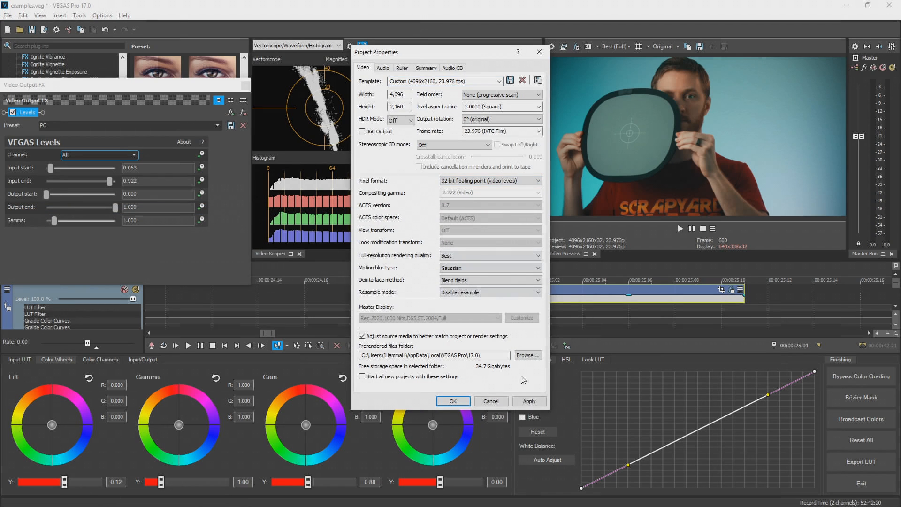
click(453, 401)
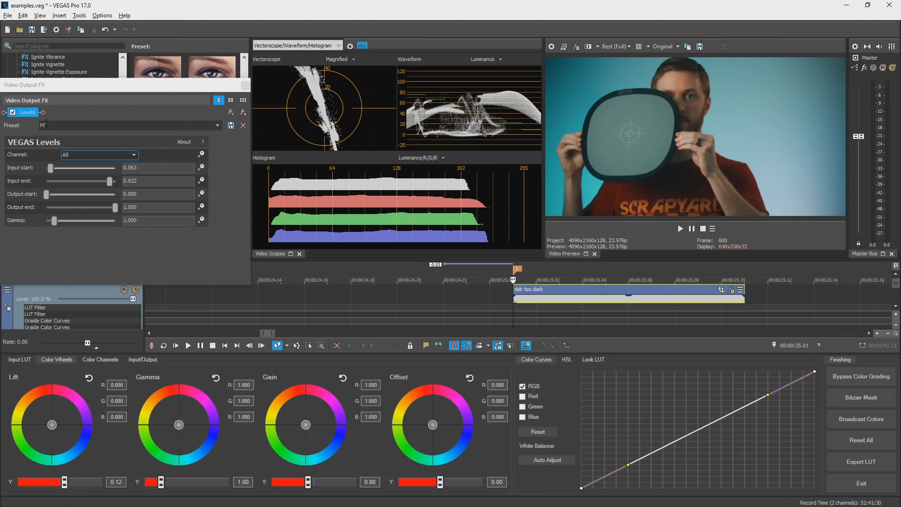
Turn off the PC Levels effect and apply the Levels preset Computer RGB to Studio RGB to the video output.
click(14, 113)
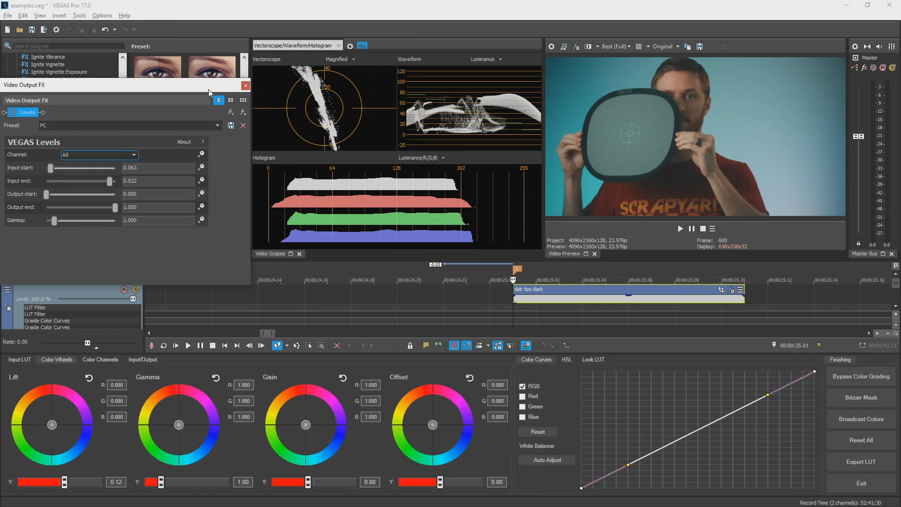
drag(211, 89, 213, 282)
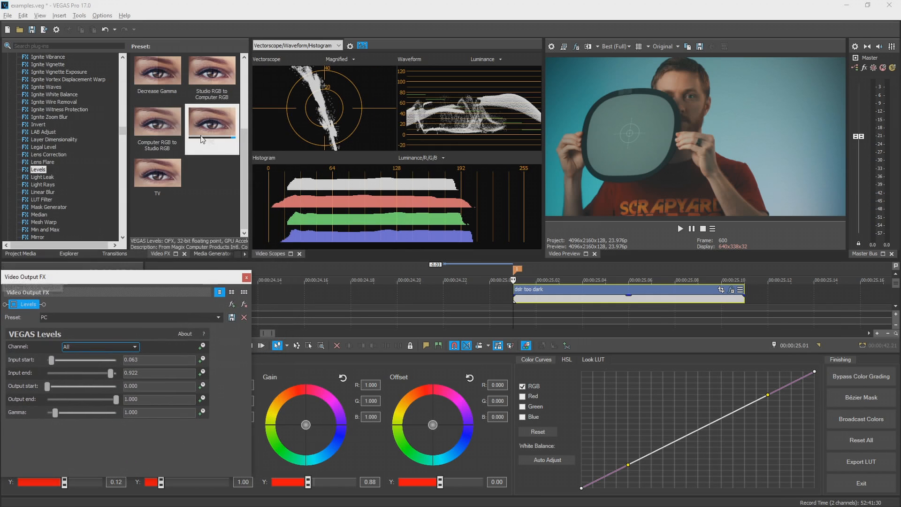
click(157, 123)
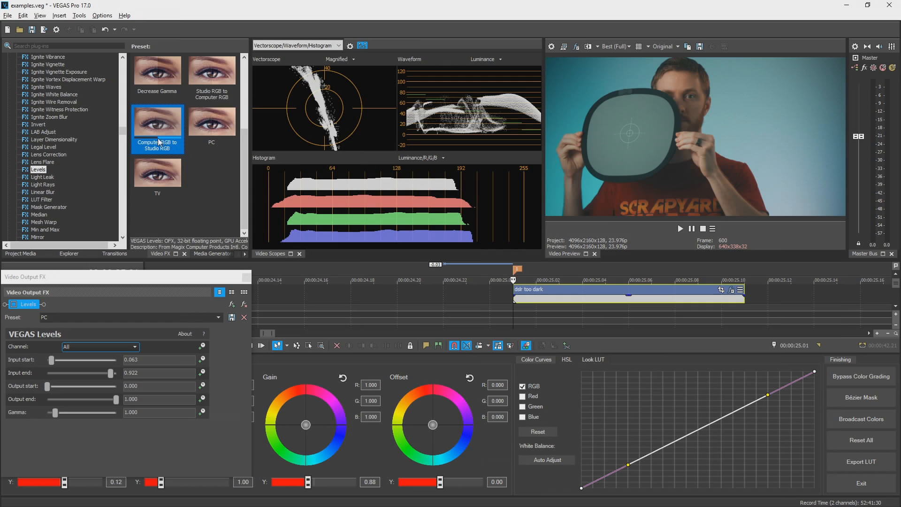
drag(143, 117, 579, 47)
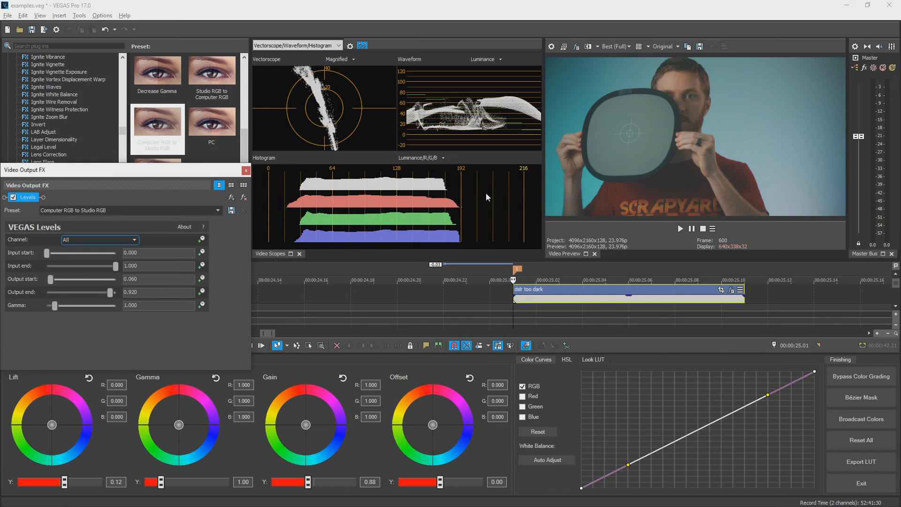
Add a second Levels effect with the PC preset to the video output and switch it off for comparison.
drag(162, 177, 157, 209)
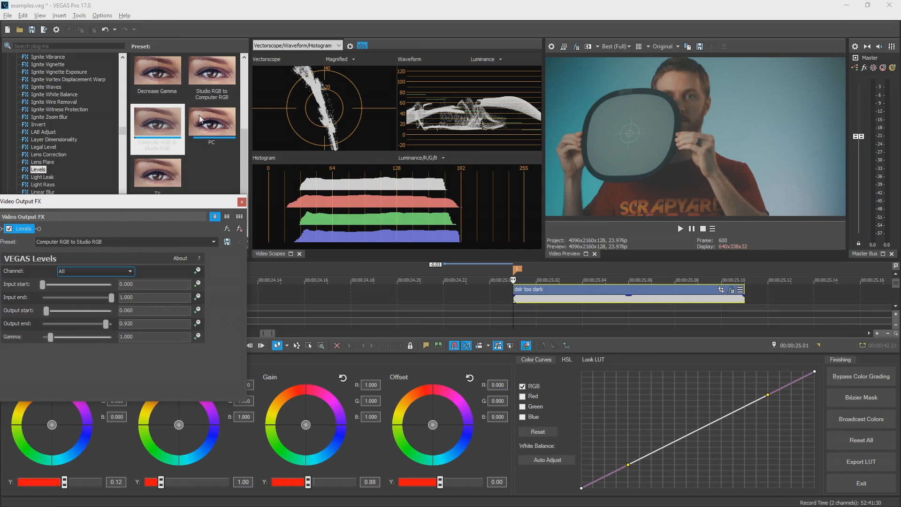
drag(199, 114, 233, 136)
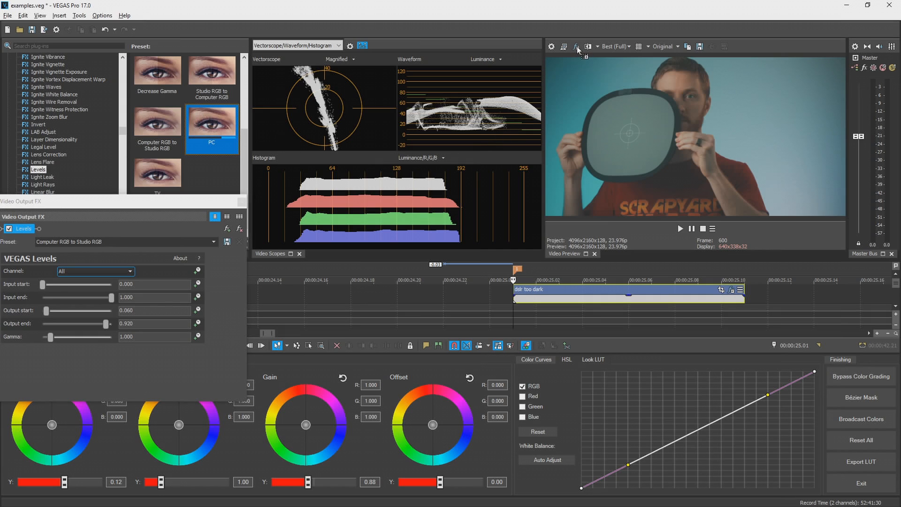
drag(576, 46, 576, 47)
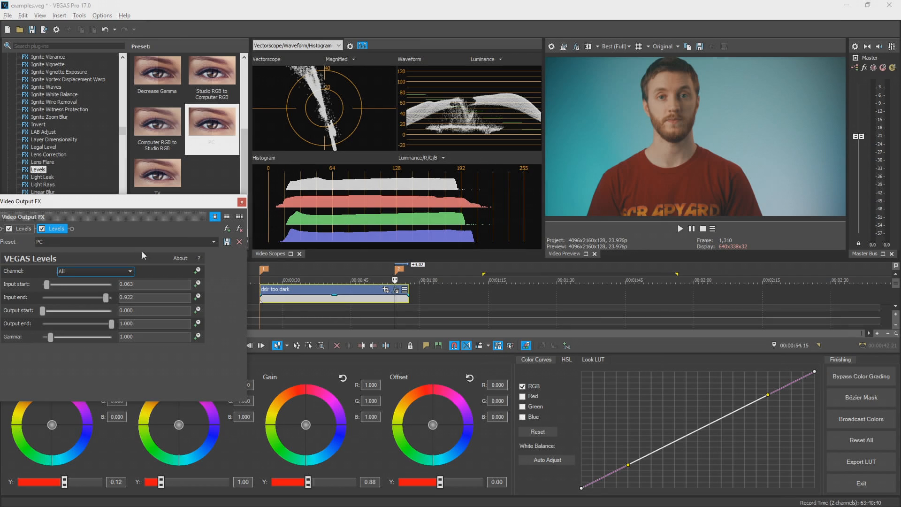
click(42, 228)
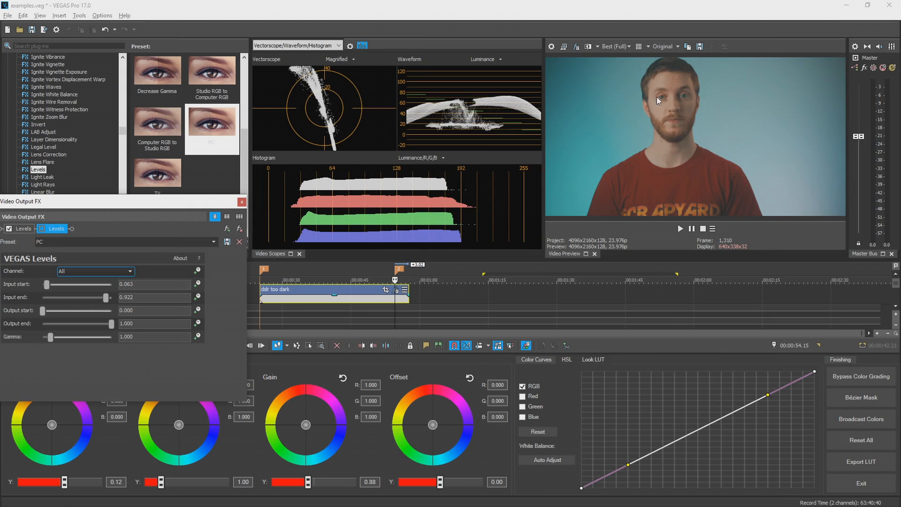